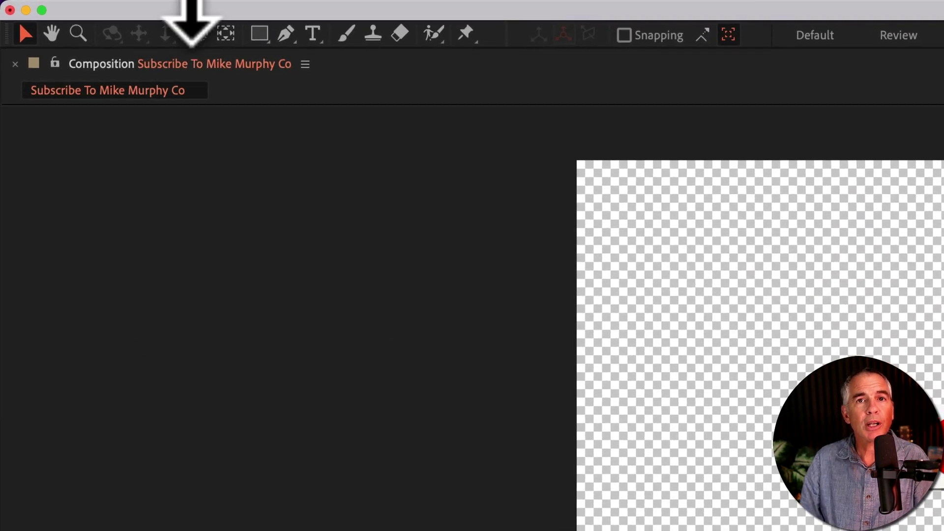
Add the subscribe composition to the Render Queue and review its Best Settings render settings unchanged.
left_click(176, 11)
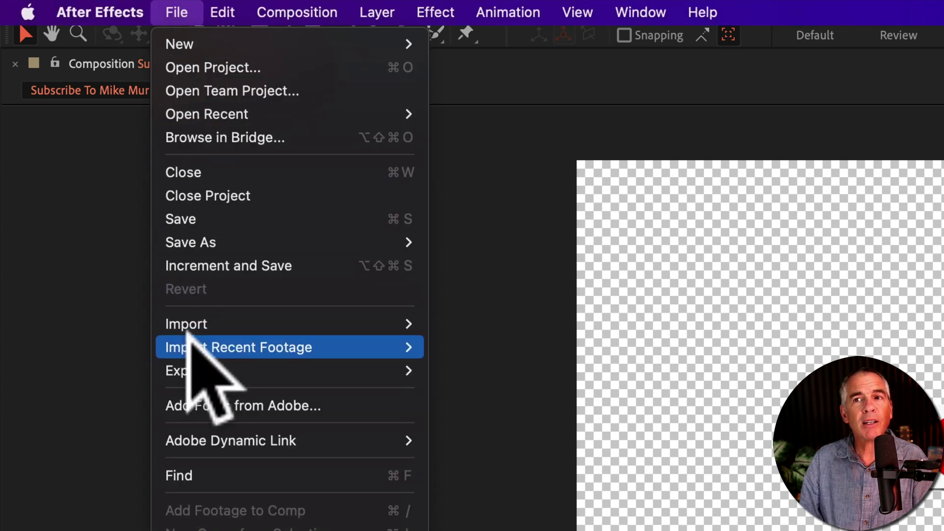
mouse_move(217, 369)
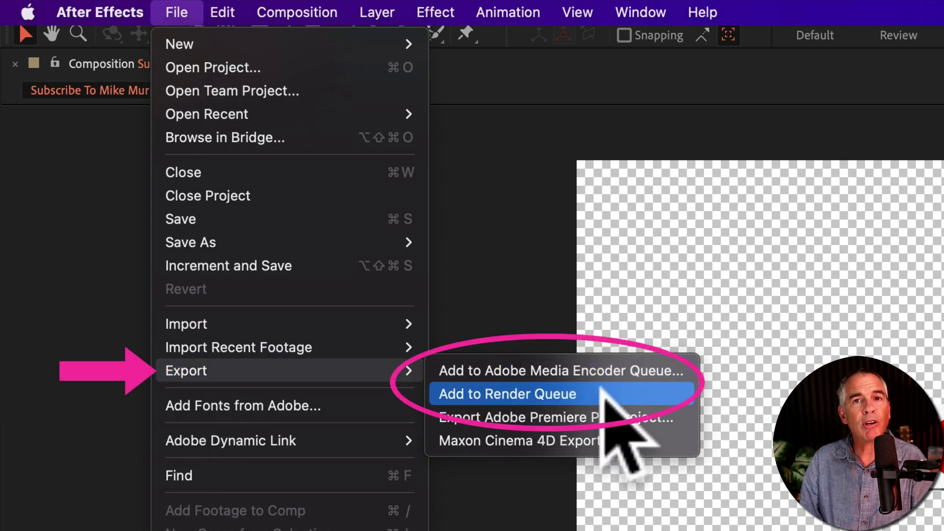
left_click(598, 396)
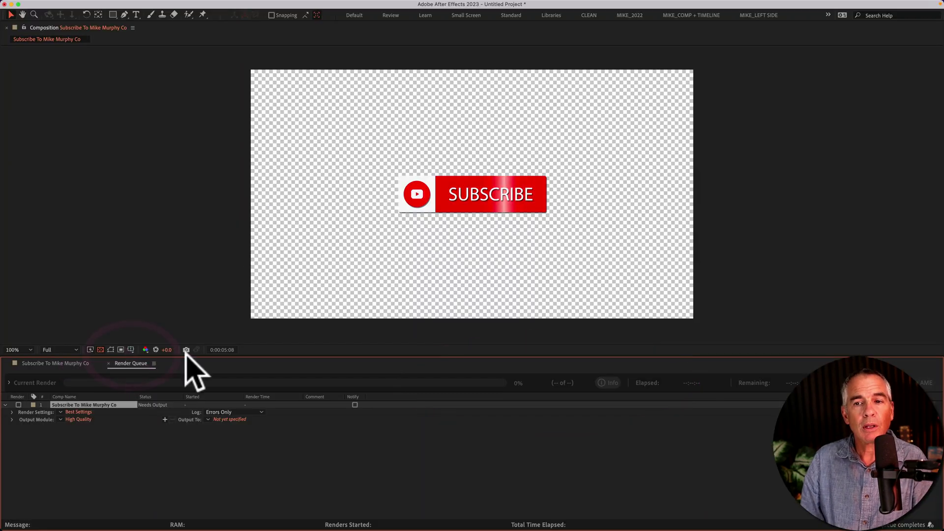
left_click(91, 437)
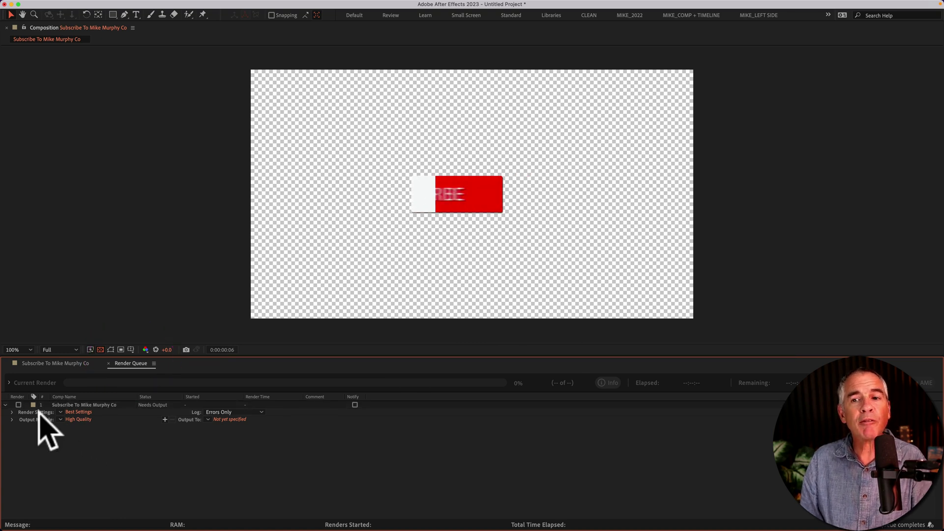
left_click(78, 412)
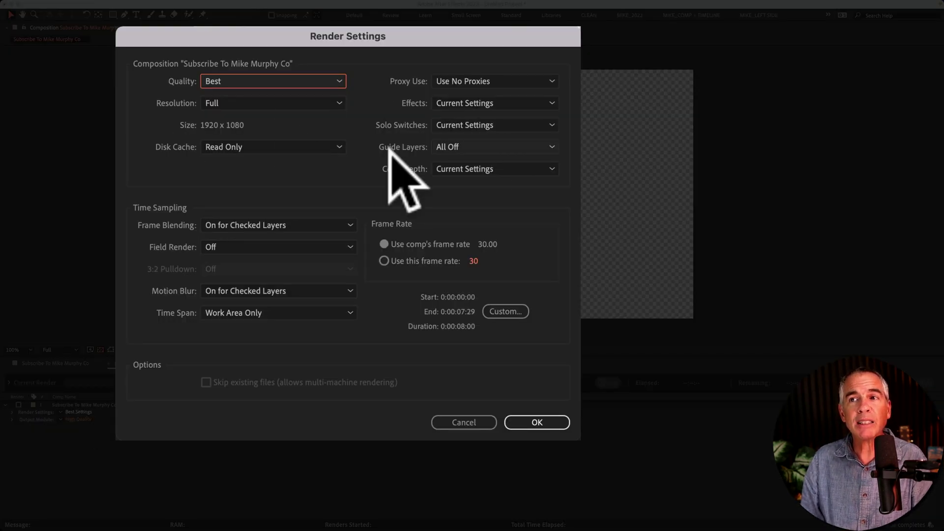
left_click(465, 422)
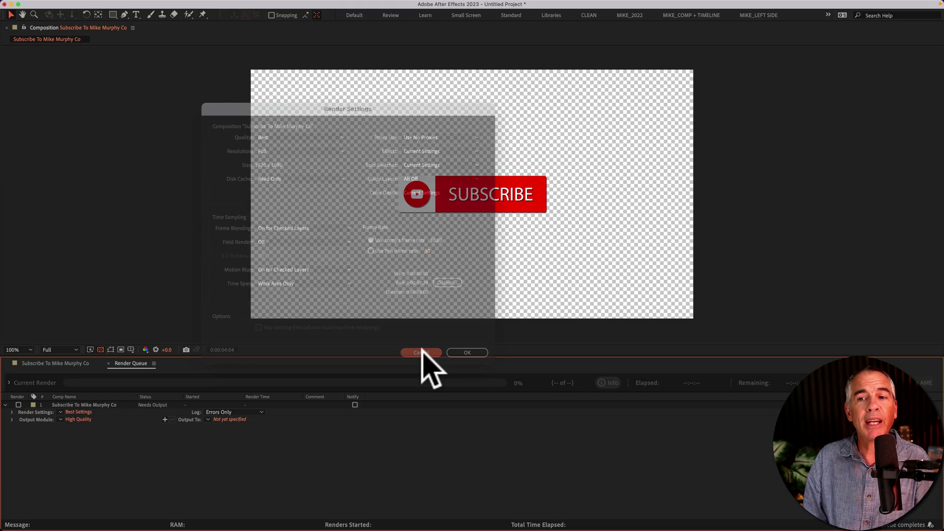
Inspect the output module, keeping QuickTime, RGB channels and the Apple ProRes 422 codec.
left_click(88, 420)
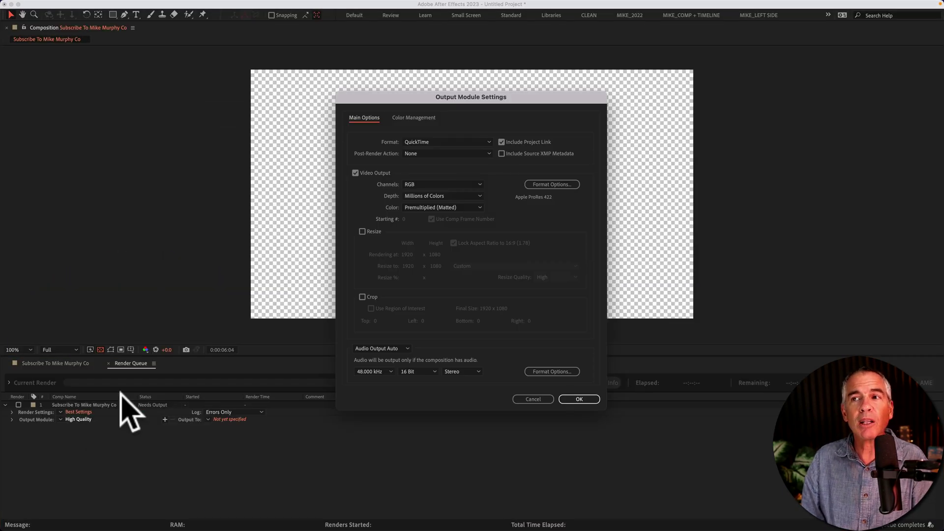
left_click(446, 142)
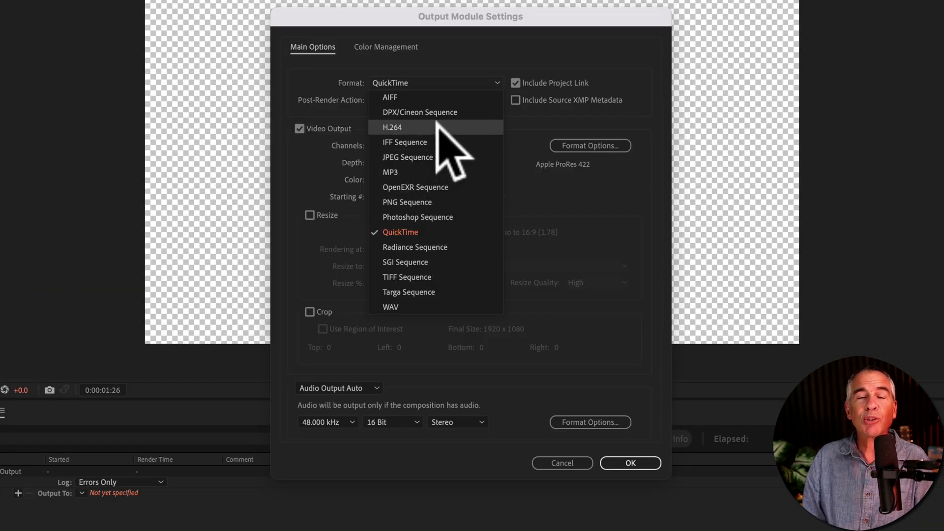
left_click(464, 147)
left_click(463, 146)
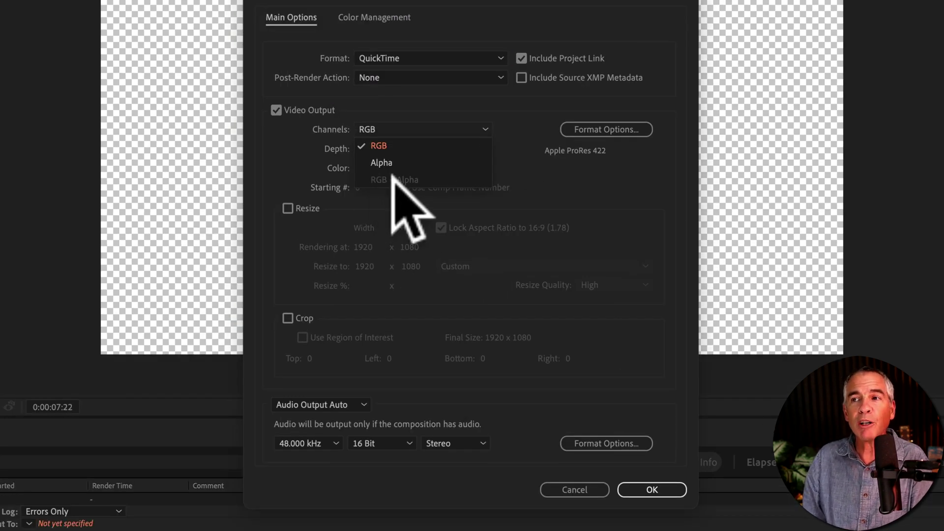
left_click(603, 139)
left_click(610, 129)
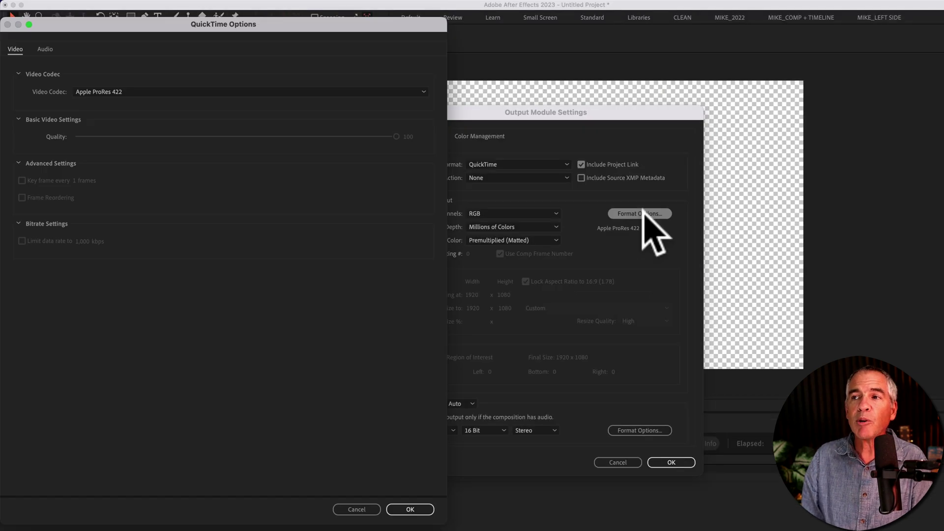
left_click(263, 90)
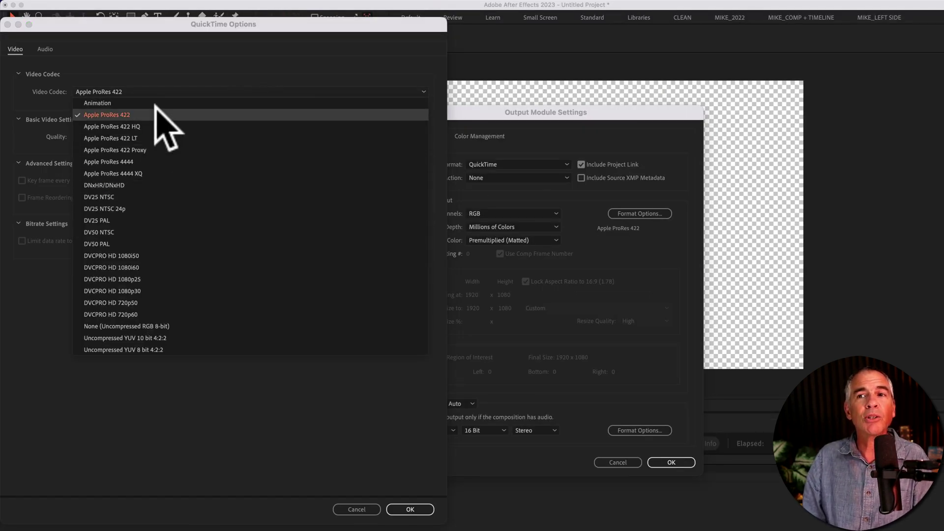
left_click(148, 452)
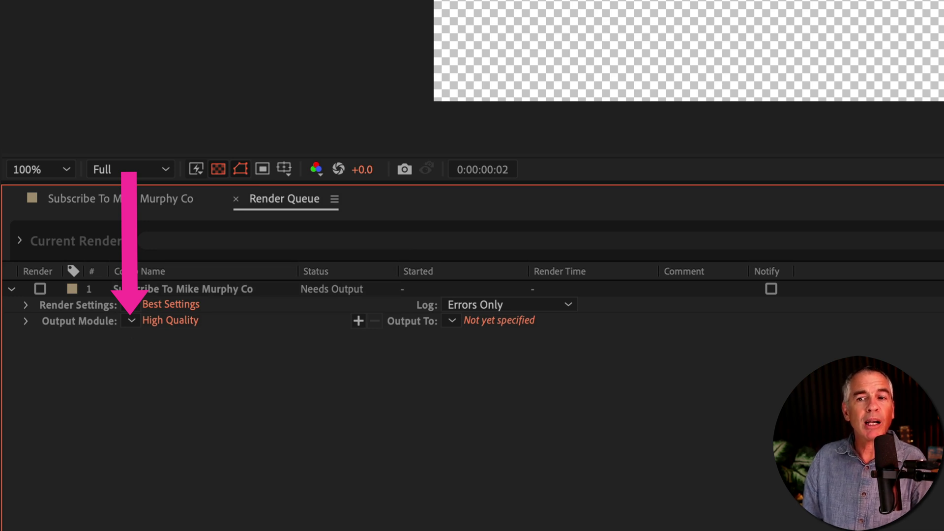
Switch the output module to High Quality with Alpha, verifying Apple ProRes 4444 with RGB + Alpha.
left_click(131, 320)
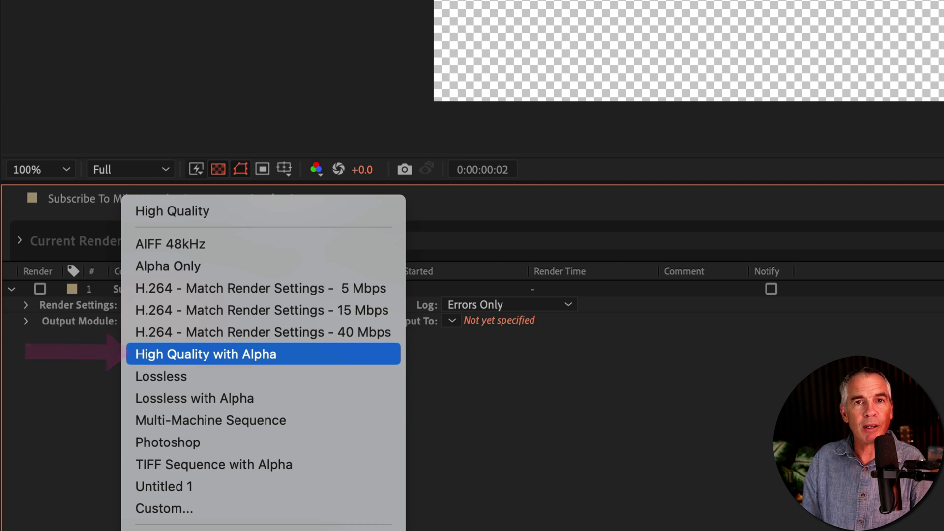
left_click(207, 354)
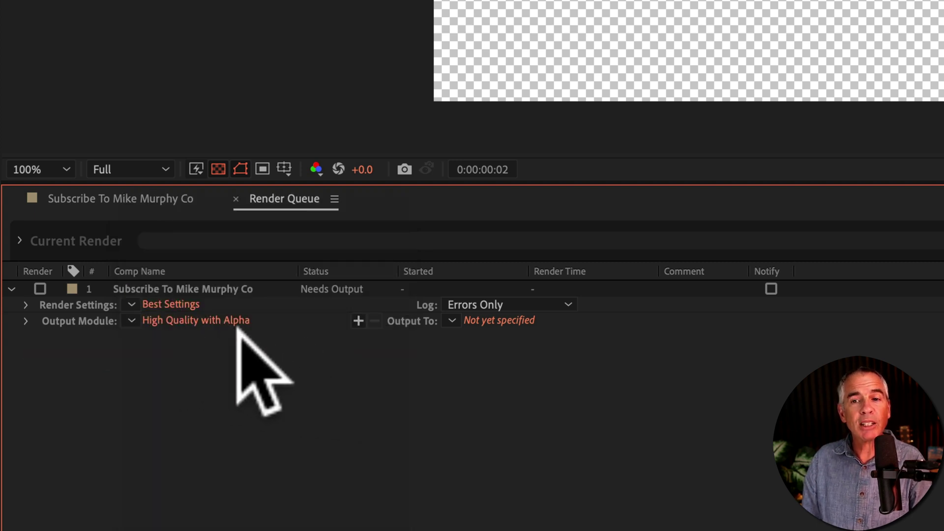
left_click(26, 321)
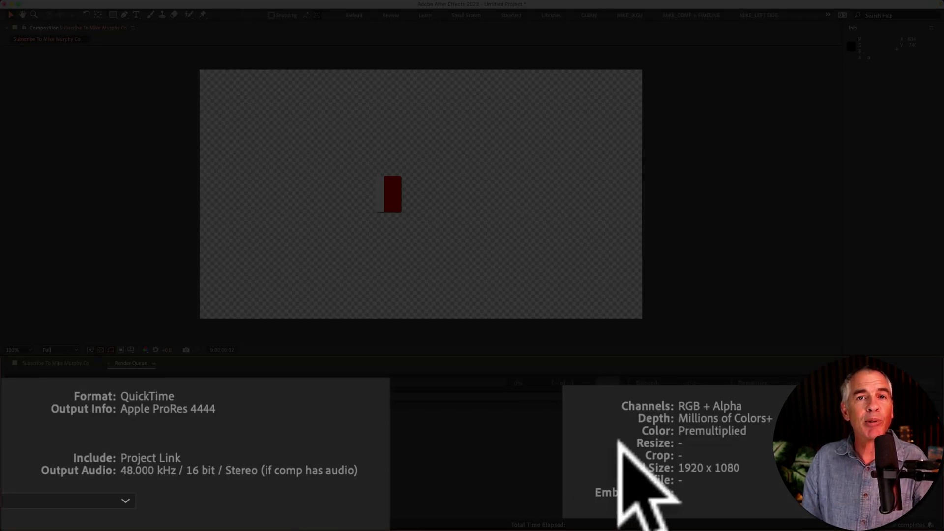
left_click(72, 419)
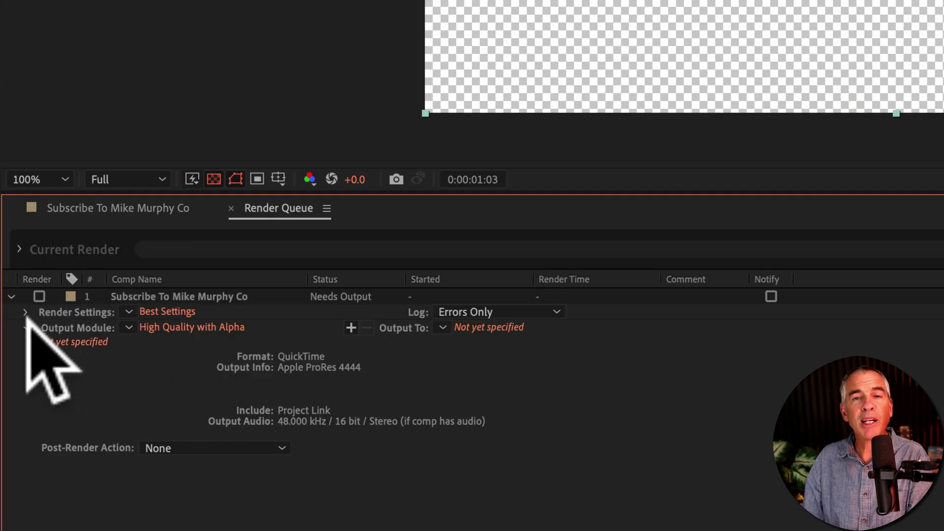
left_click(26, 327)
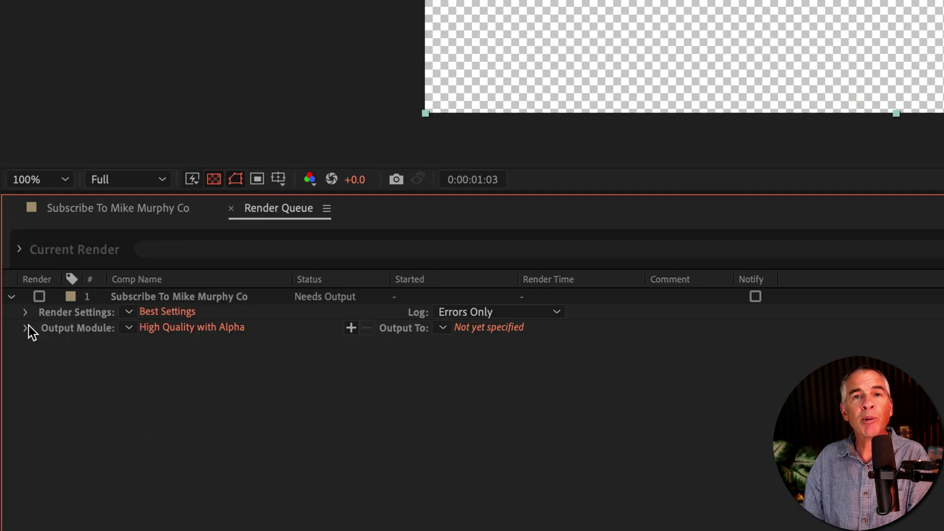
Open the Output To save-location chooser for the render, showing the Desktop folder.
left_click(443, 325)
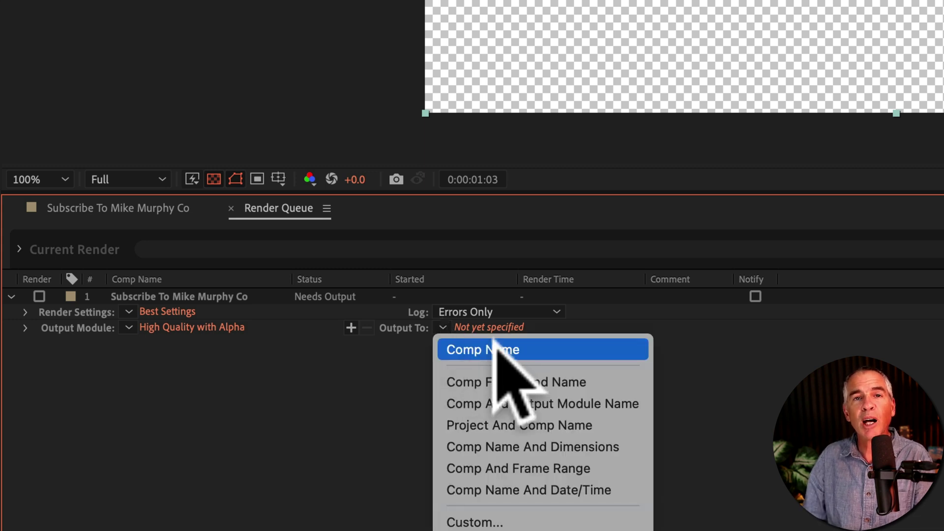
left_click(346, 387)
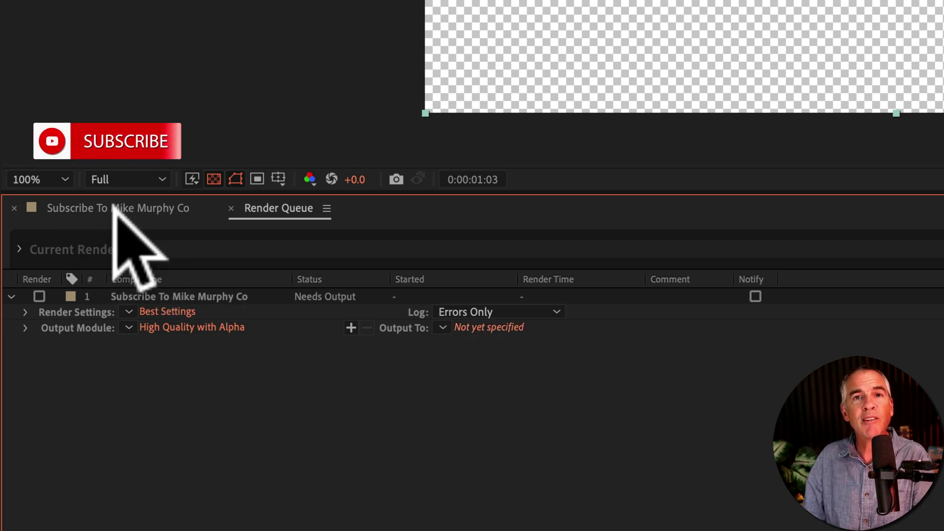
left_click(443, 327)
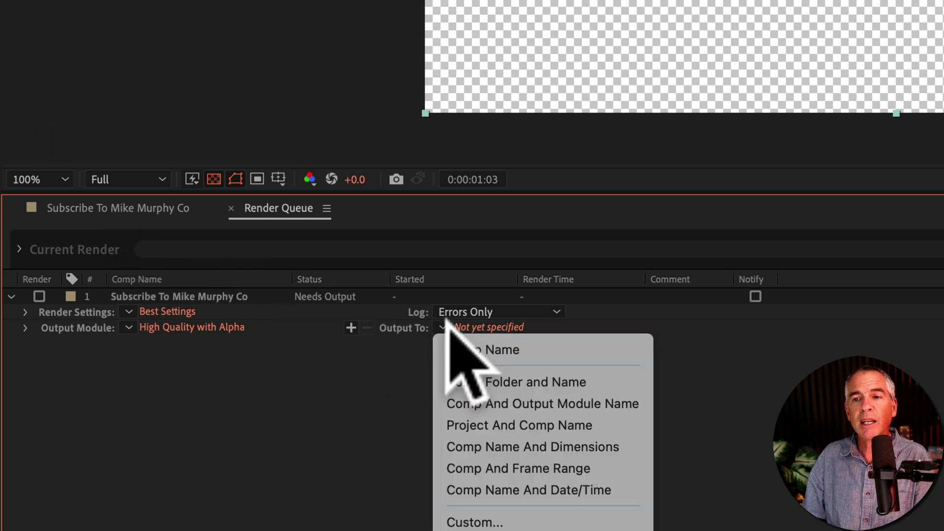
left_click(477, 345)
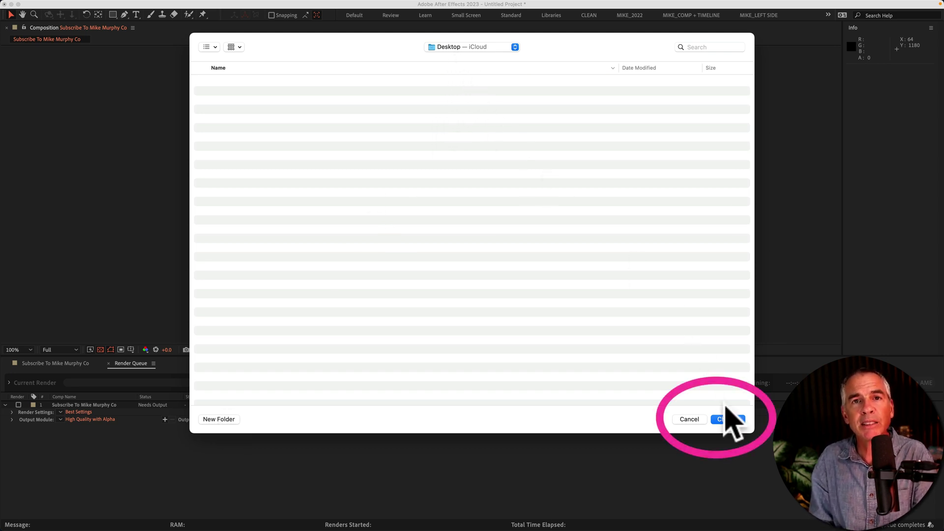
Set Desktop as the output destination and render the subscribe comp to a ProRes 4444 .mov.
left_click(732, 419)
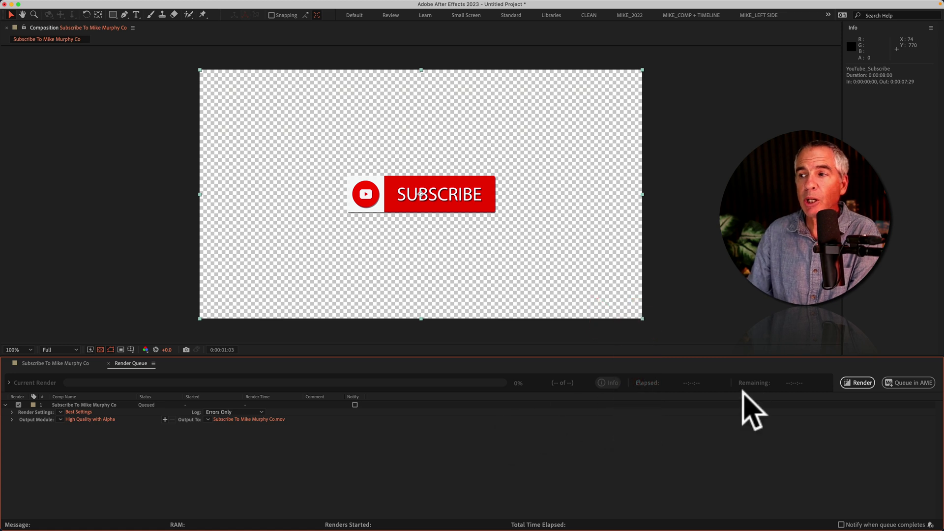
left_click(858, 383)
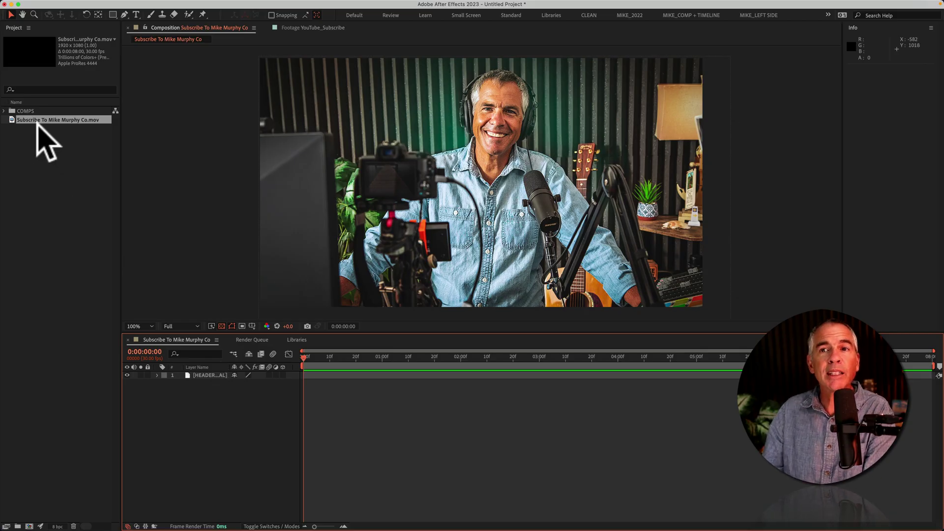
Drag the rendered .mov into the subscribe composition and preview it over transparency.
left_click_drag(35, 120, 478, 178)
key("space")
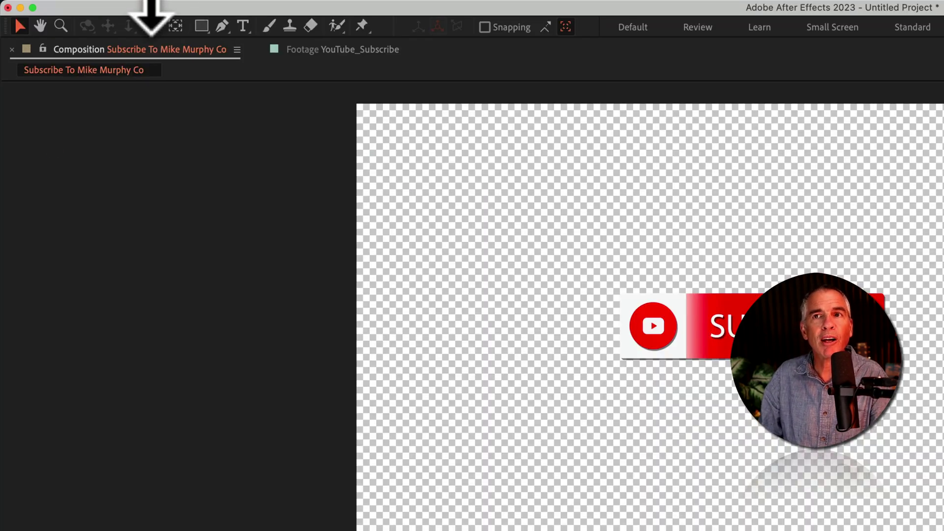
Queue the Subscribe comp again with the High Quality with Alpha output module.
left_click(137, 9)
mouse_move(165, 275)
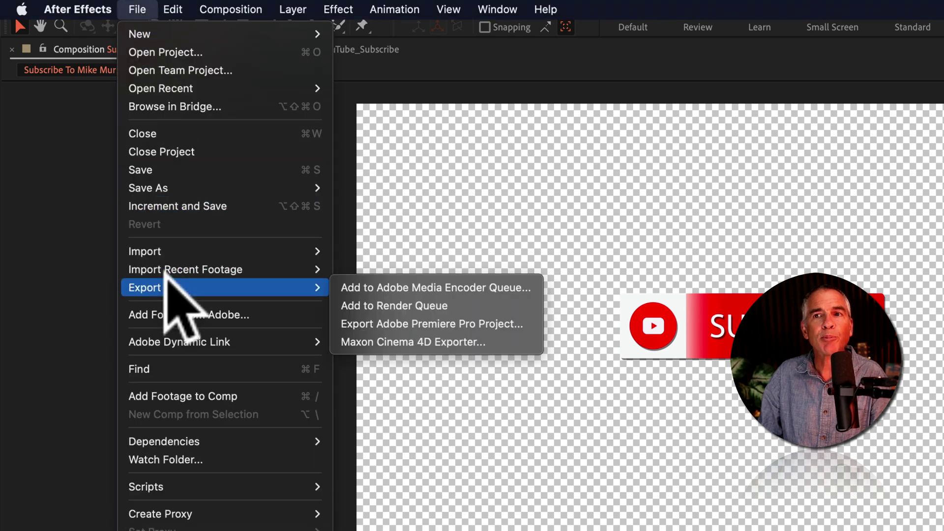
left_click(404, 300)
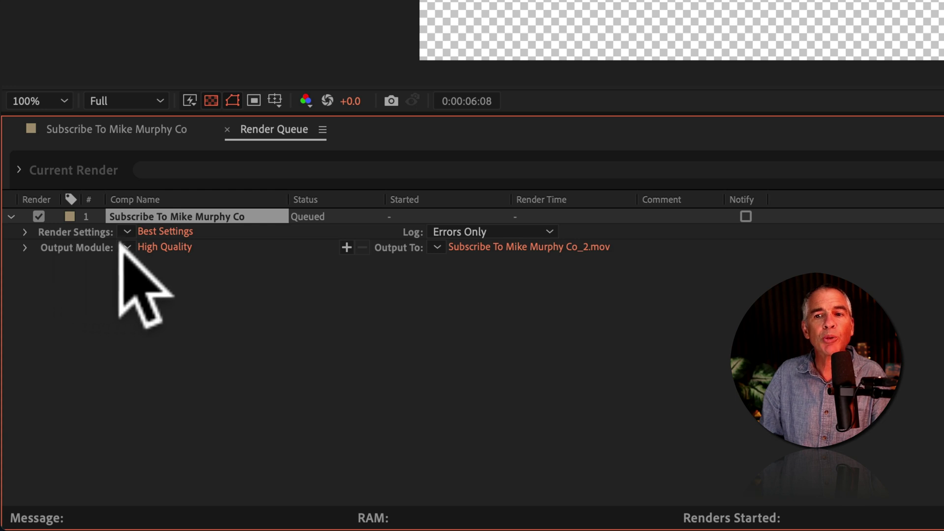
left_click(129, 246)
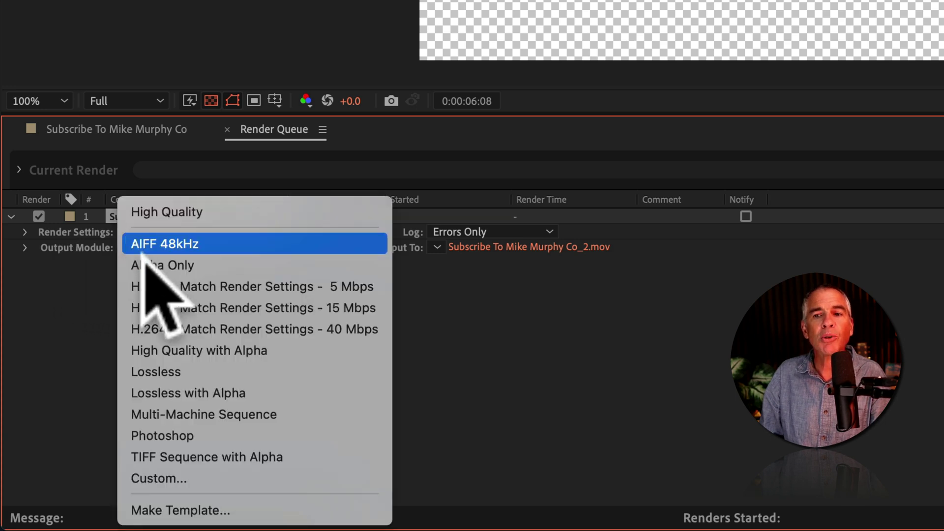
left_click(290, 349)
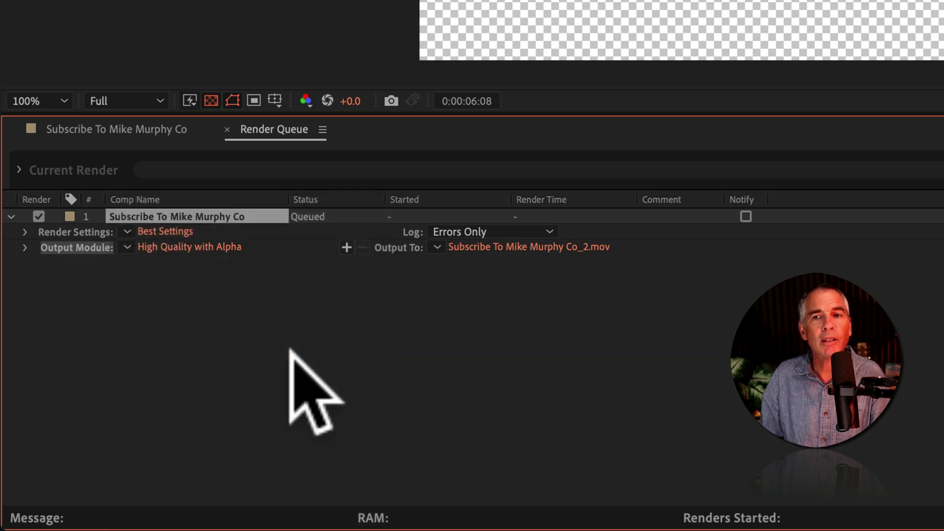
Save this output setup as a new template named 'Mike's HQ Alpha'.
left_click(126, 242)
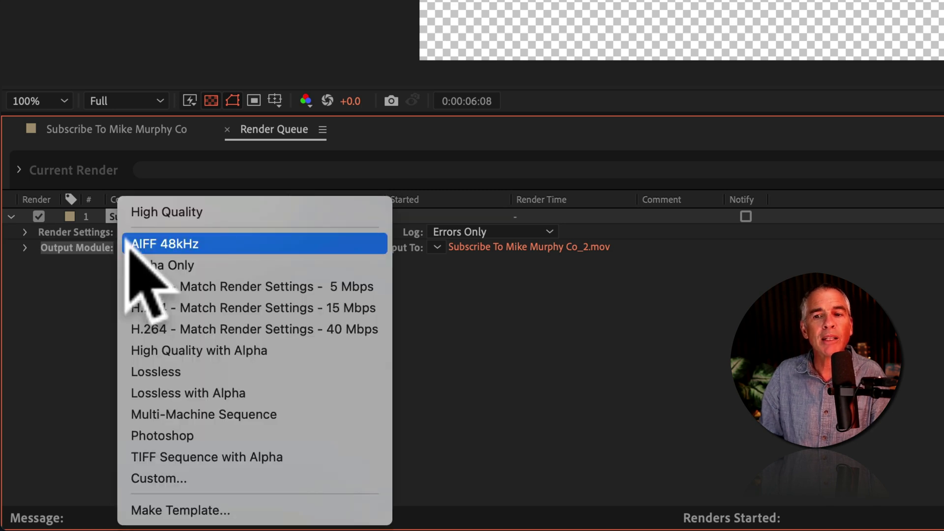
left_click(290, 499)
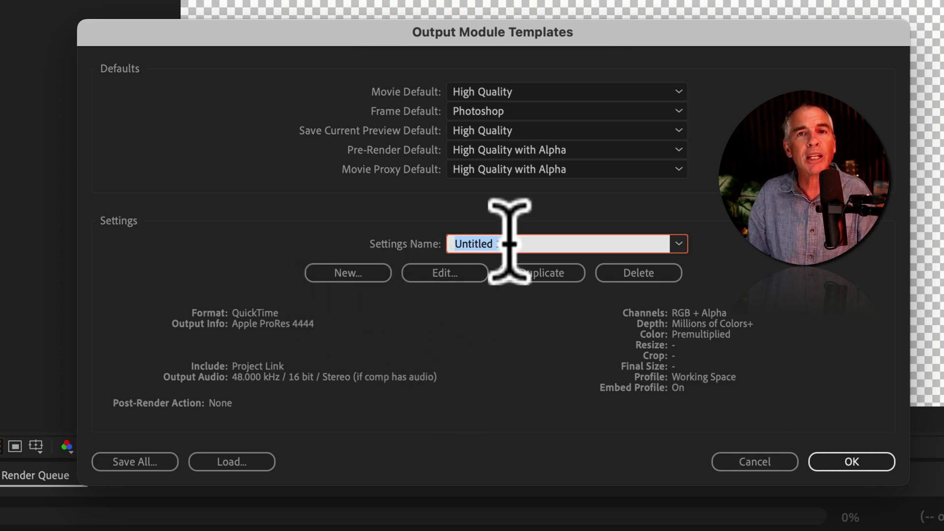
type("Mike's HQ Alpha")
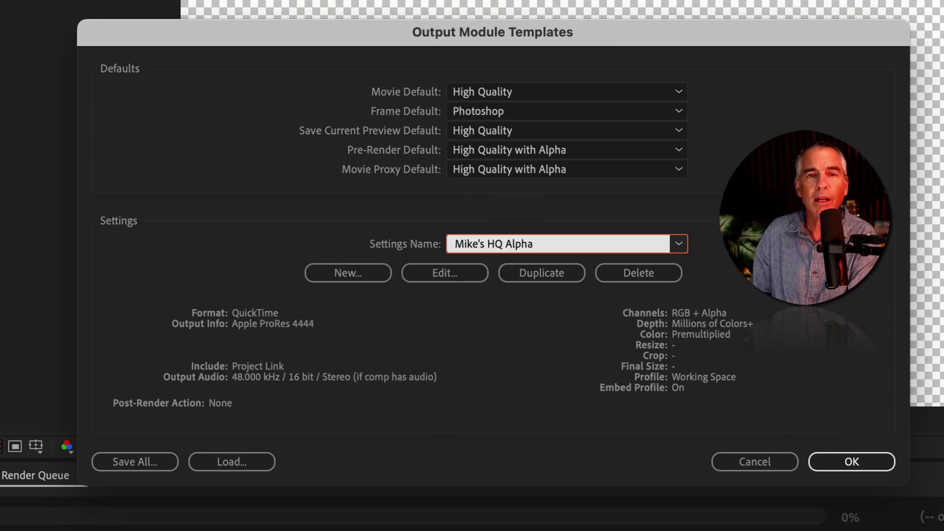
left_click(851, 463)
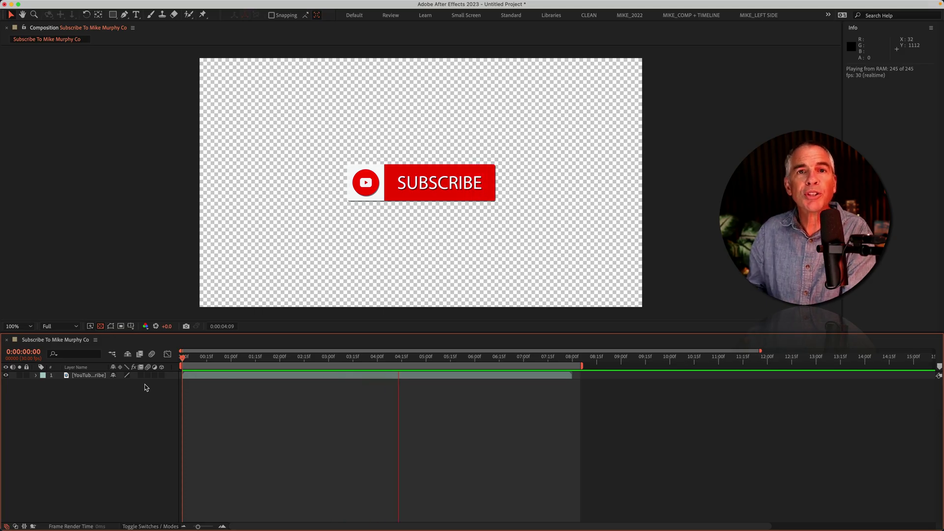
Queue the Subscribe comp once more and apply the 'Mike's HQ Alpha' output template.
left_click(76, 5)
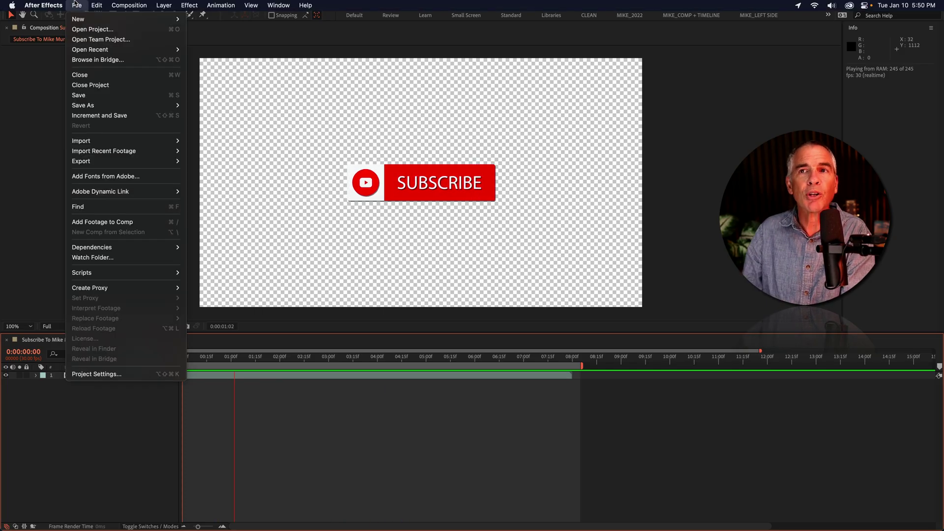
mouse_move(81, 161)
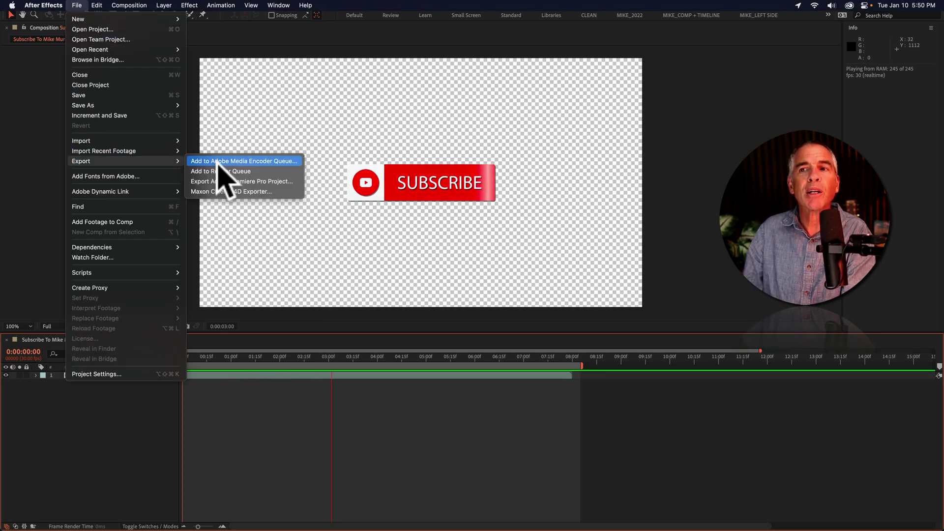
left_click(220, 172)
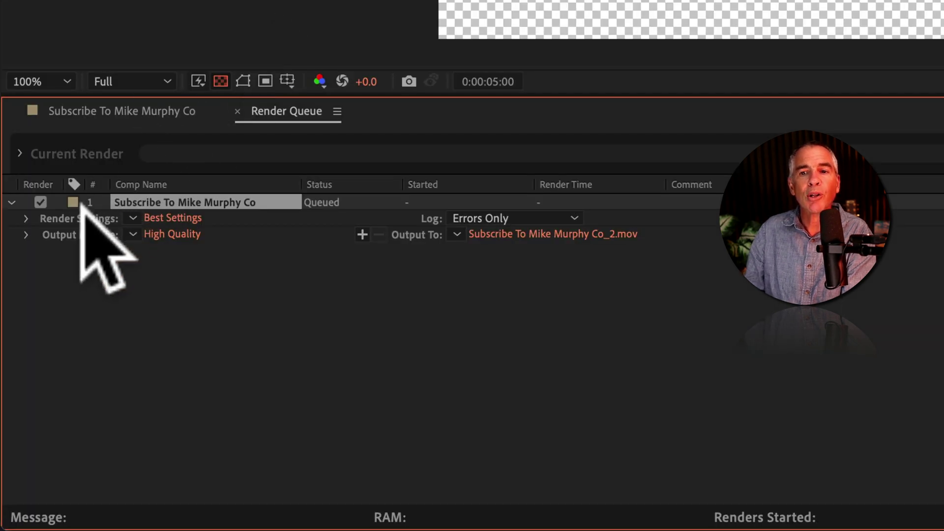
left_click(134, 235)
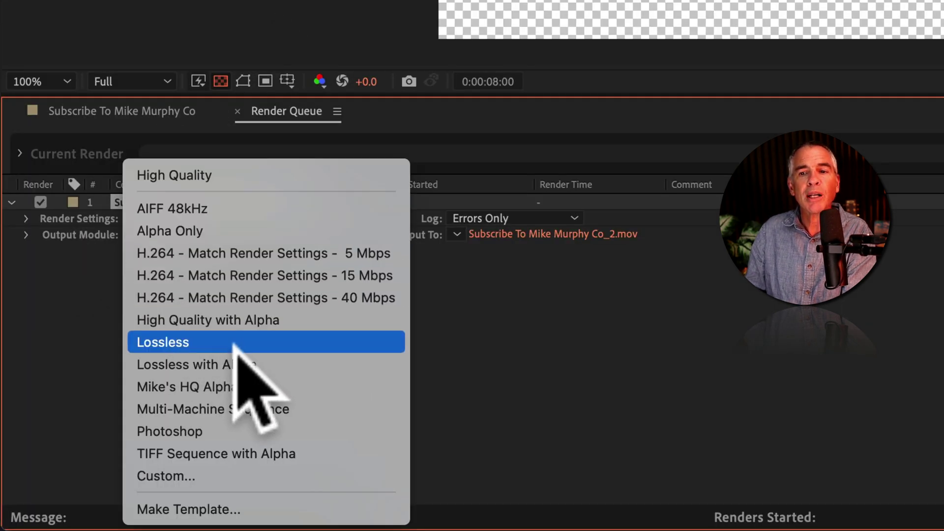
left_click(270, 386)
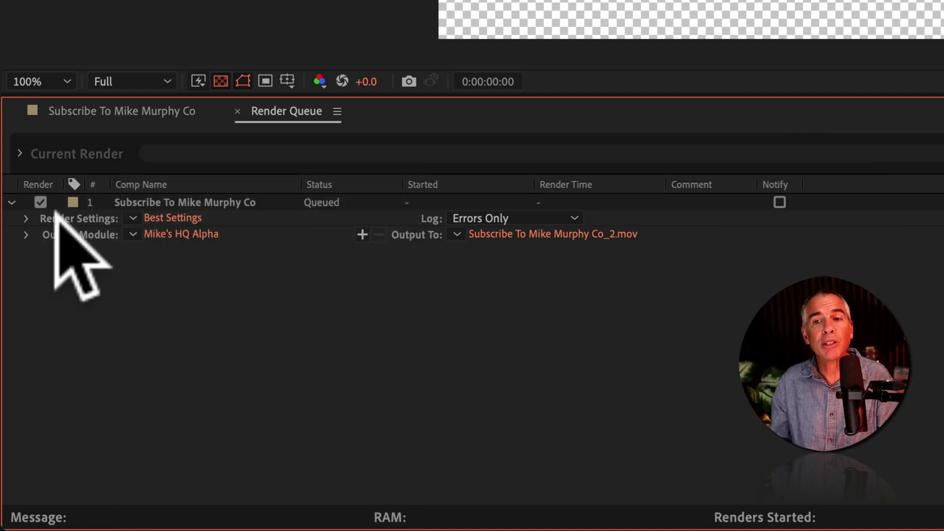
left_click(131, 231)
Load the 'Mike's HQ Alpha' template in the Output Module Templates Settings Name list.
left_click(339, 510)
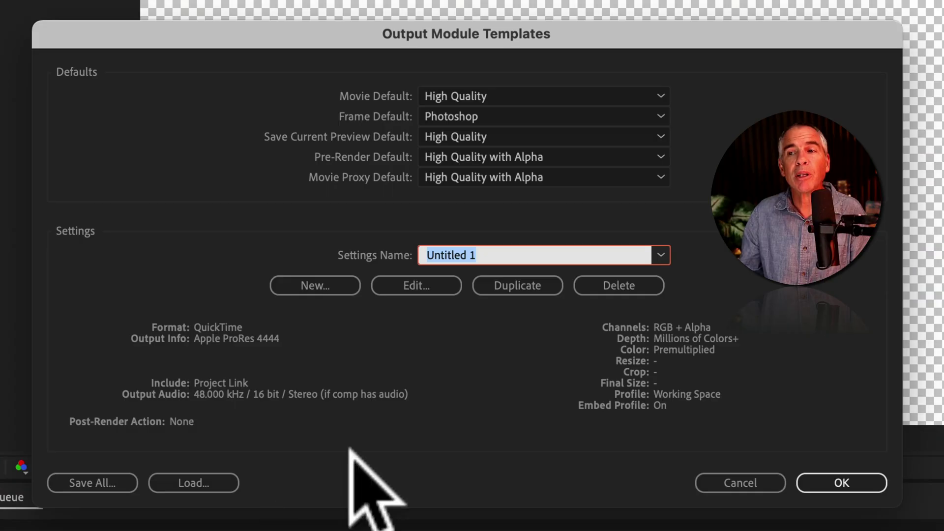
left_click(650, 257)
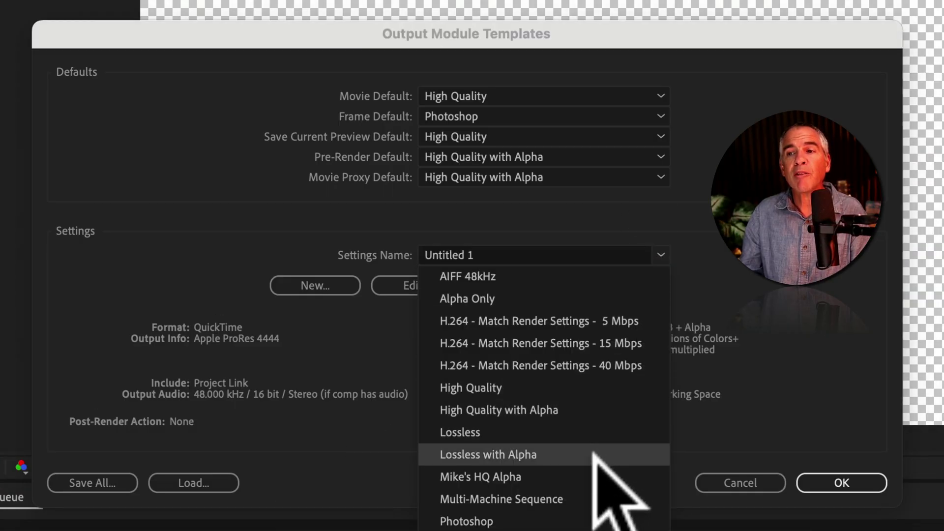
left_click(599, 478)
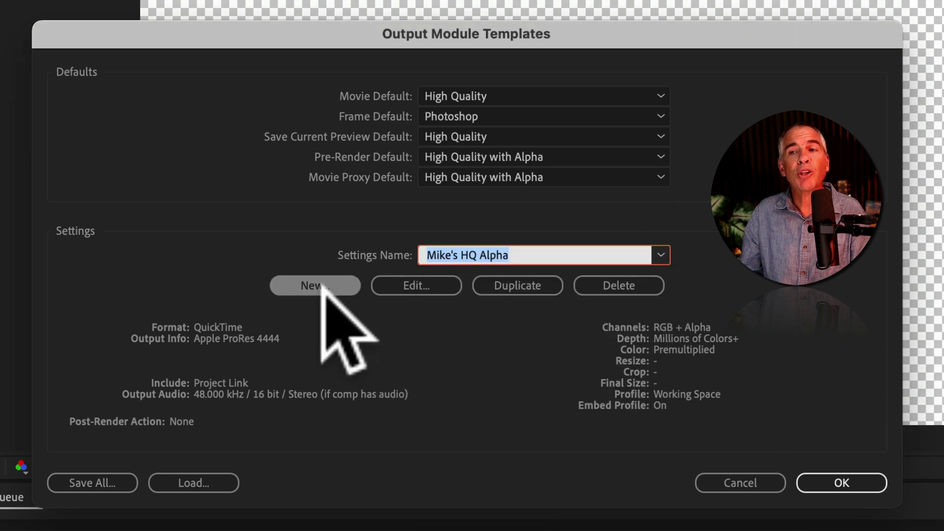